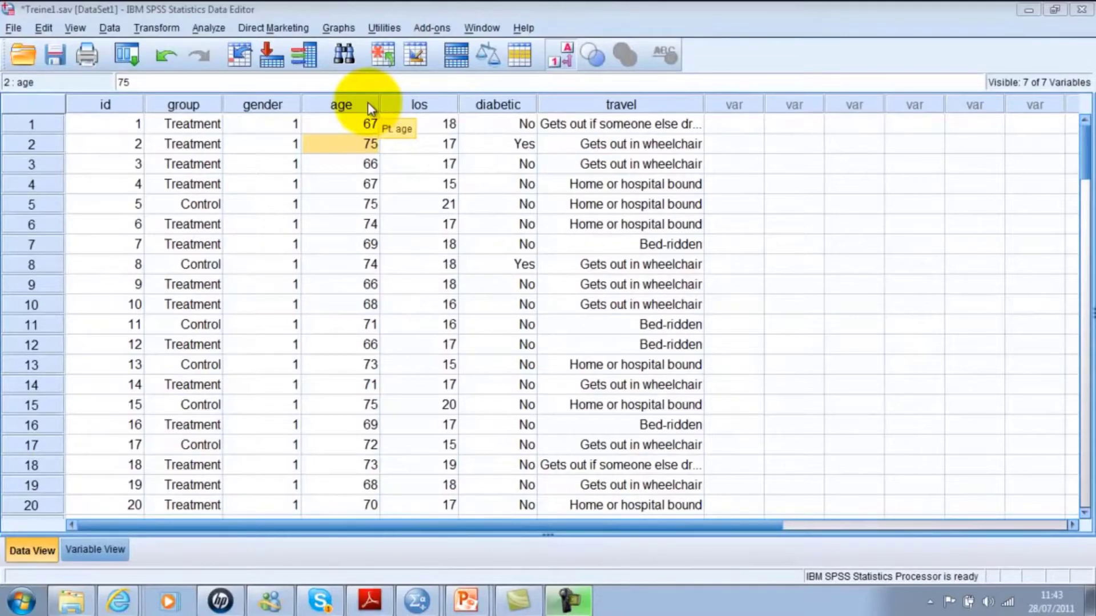
Set up a legacy one-sample Kolmogorov-Smirnov test with Pt. age as the test variable and Normal as the test distribution
{"action": "left_click", "coordinate": [367, 104]}
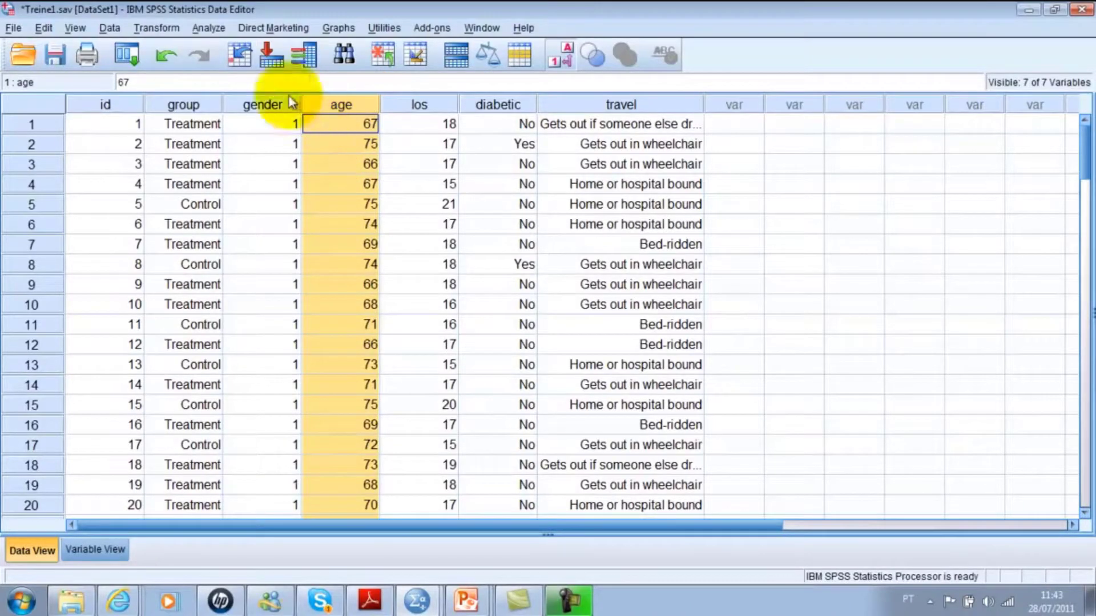
{"action": "left_click", "coordinate": [216, 28]}
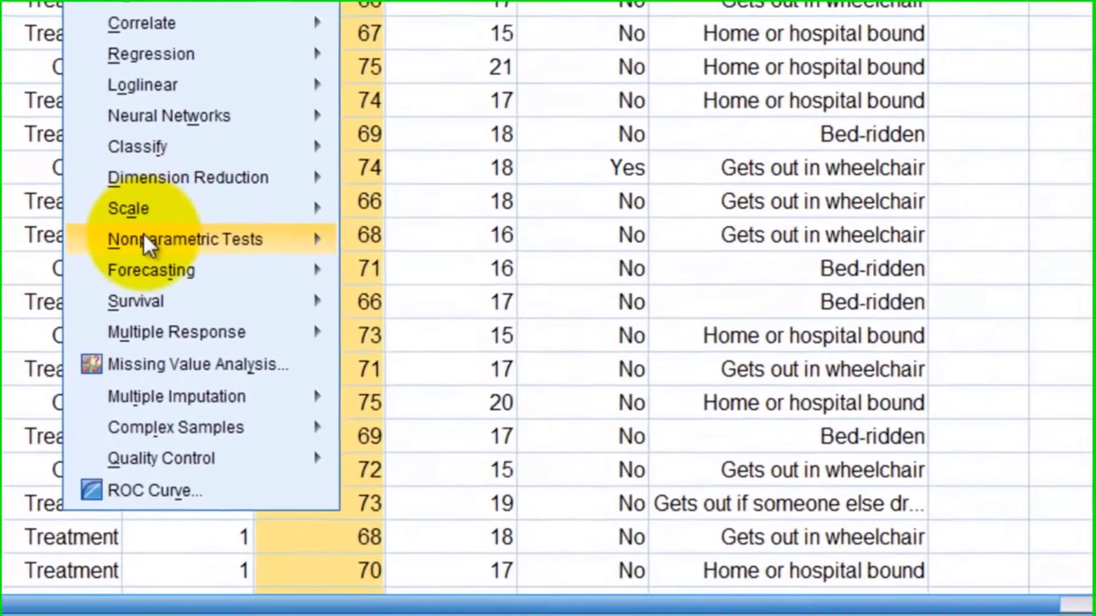
{"action": "mouse_move", "coordinate": [143, 237]}
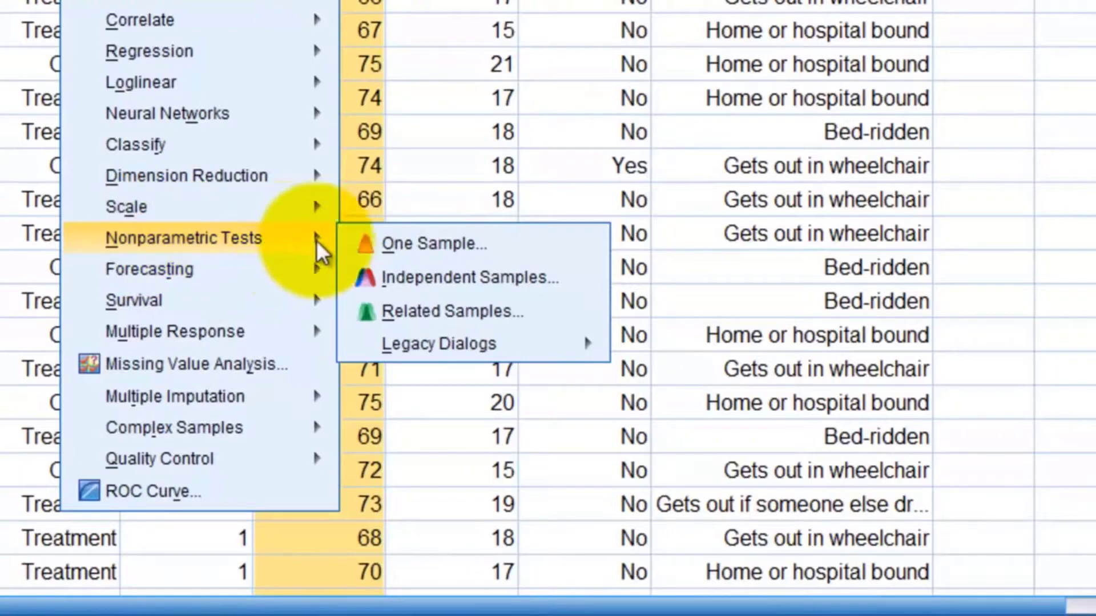
{"action": "mouse_move", "coordinate": [443, 354]}
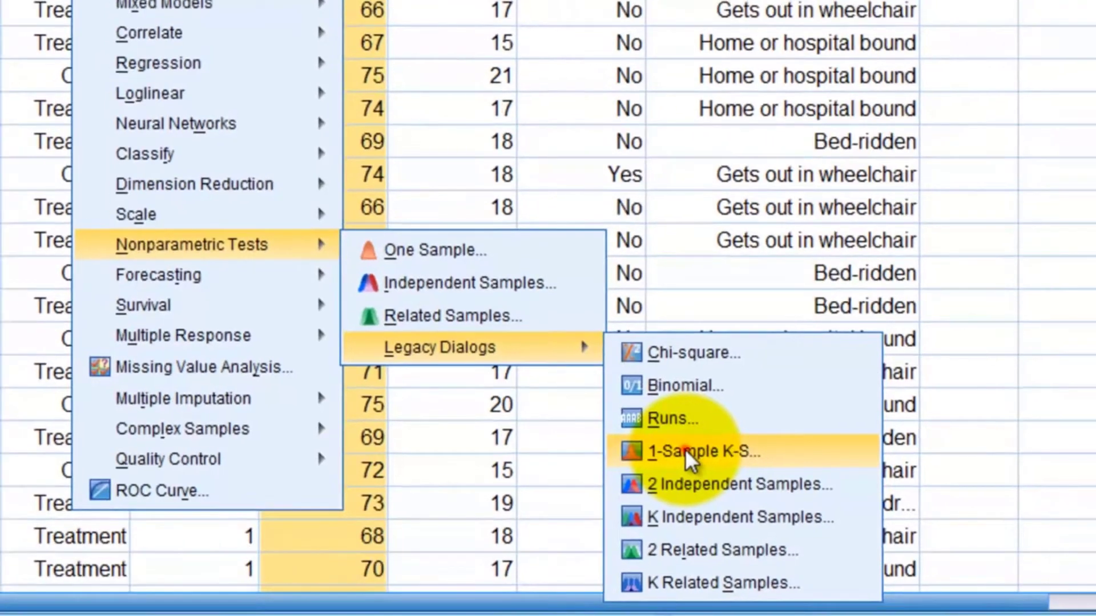
{"action": "left_click", "coordinate": [690, 449]}
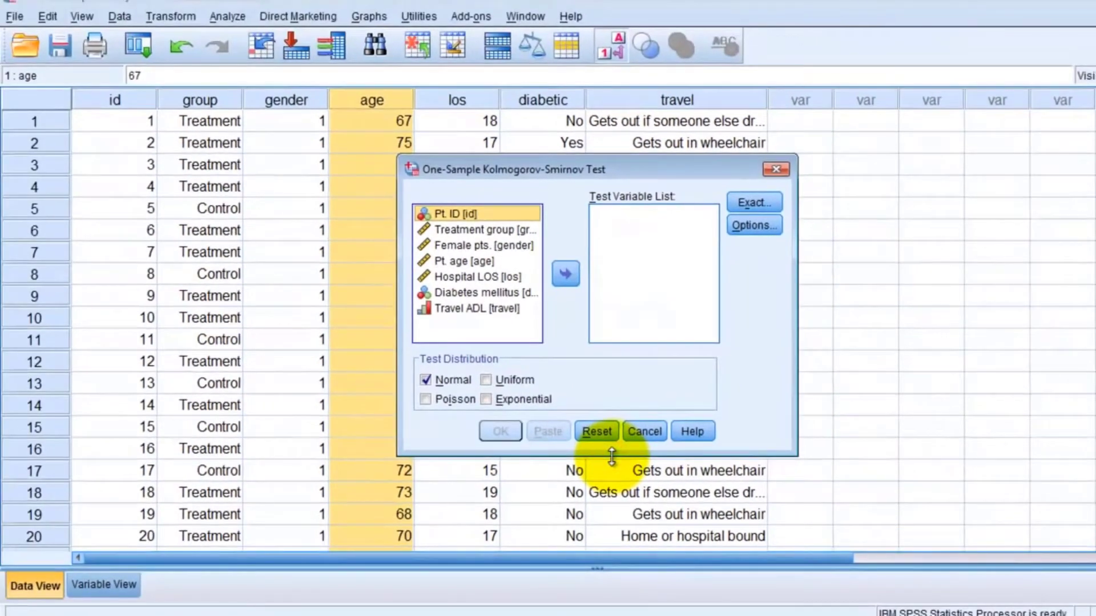
{"action": "left_click", "coordinate": [455, 266]}
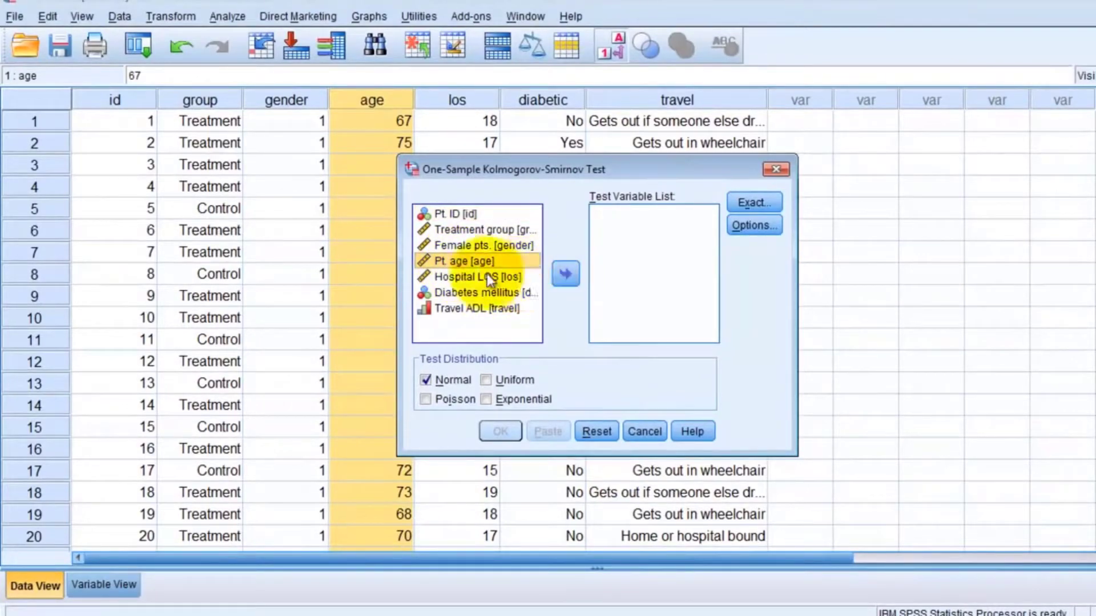
{"action": "left_click_drag", "start_coordinate": [460, 261], "coordinate": [648, 251]}
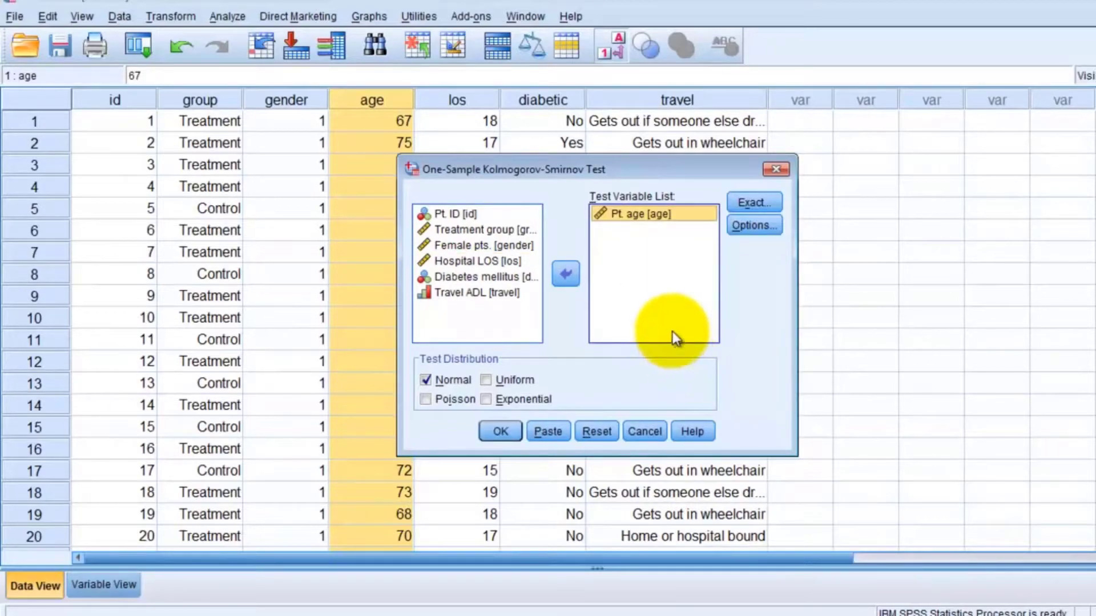
{"action": "left_click", "coordinate": [428, 382]}
{"action": "left_click", "coordinate": [428, 381]}
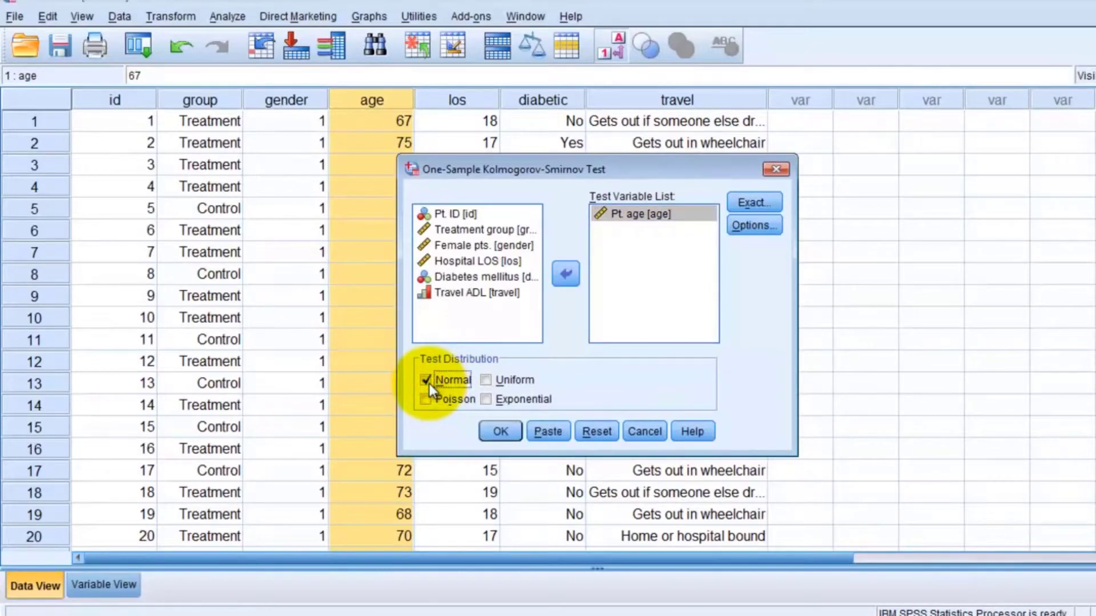
Set the test to the Exact method with a 5-minute time limit, keep the default options and run it
{"action": "left_click", "coordinate": [749, 203]}
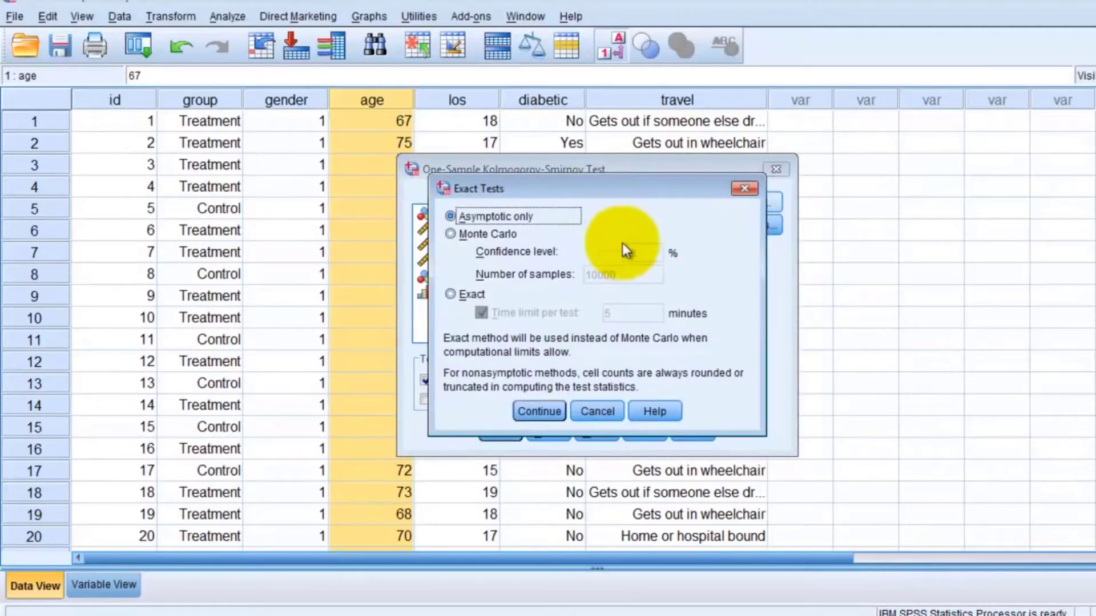
{"action": "left_click", "coordinate": [449, 295]}
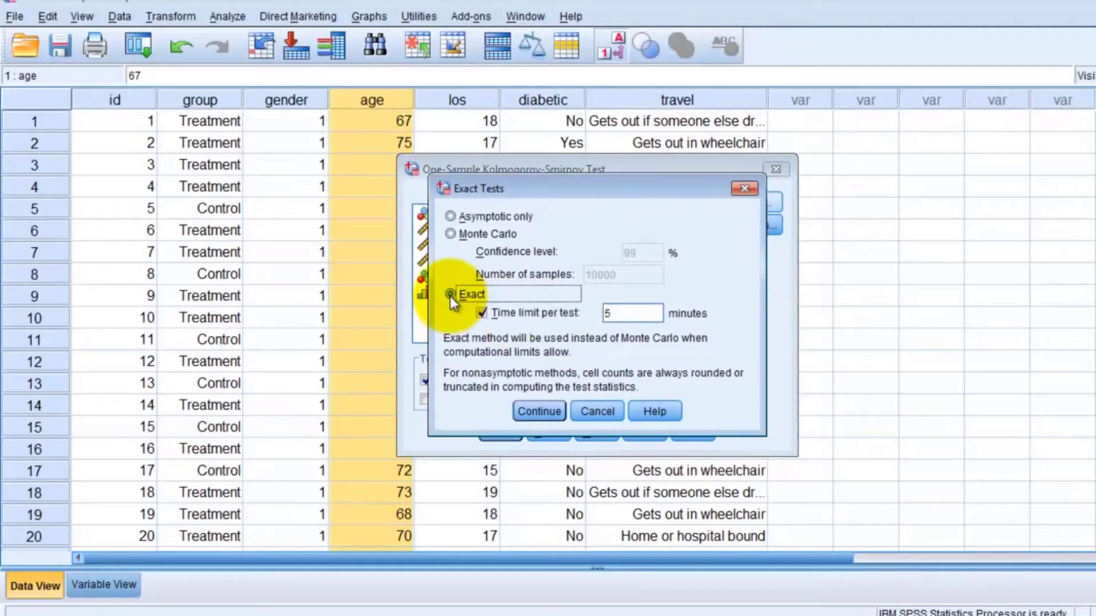
{"action": "left_click", "coordinate": [539, 411]}
{"action": "left_click", "coordinate": [754, 225]}
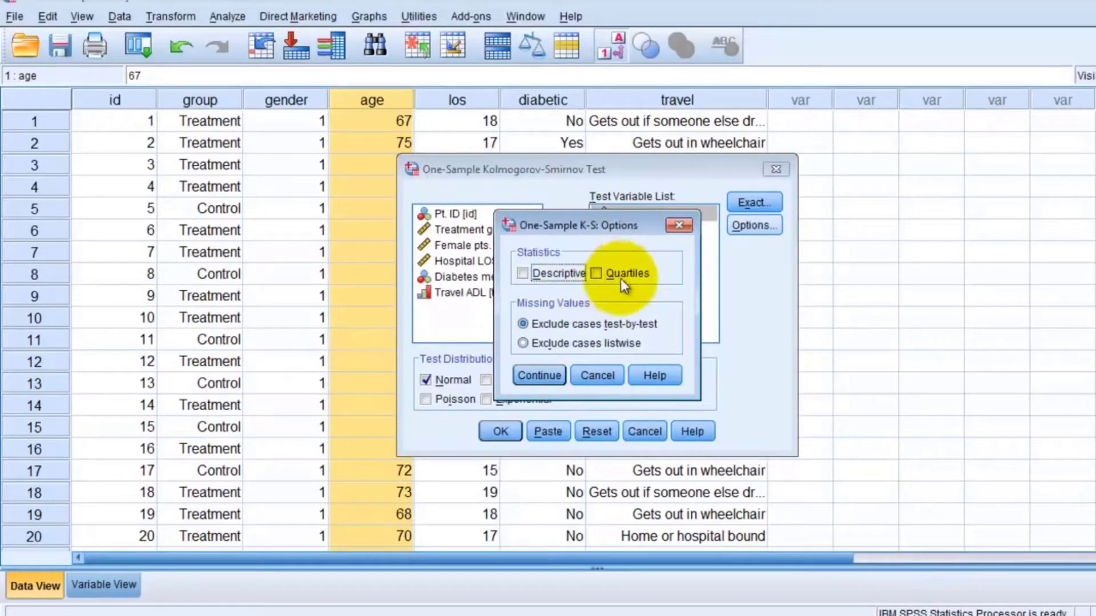
{"action": "left_click", "coordinate": [544, 377]}
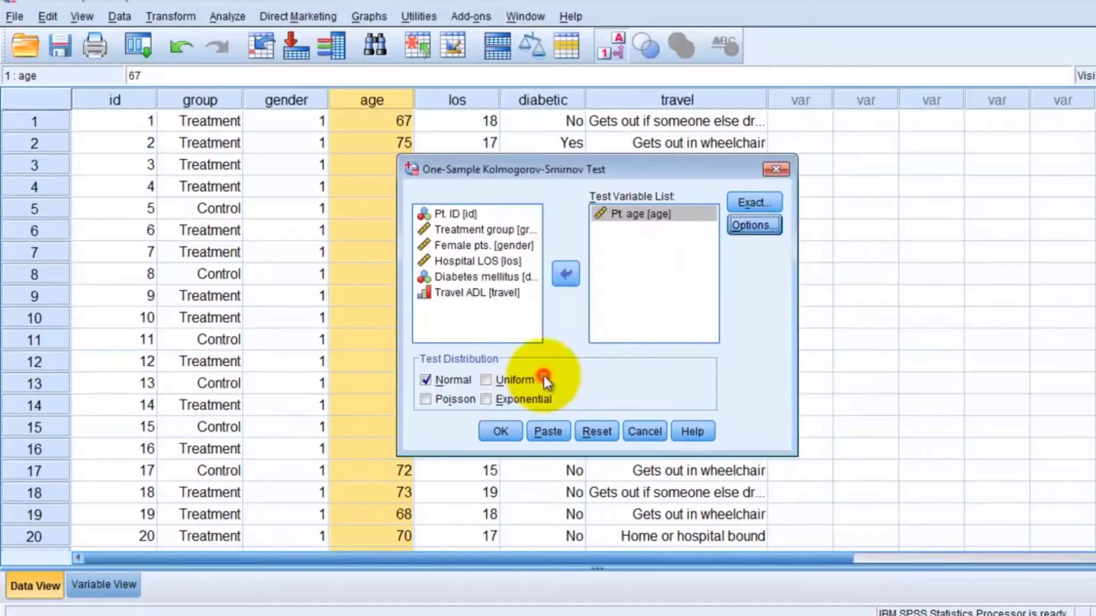
{"action": "left_click", "coordinate": [498, 430]}
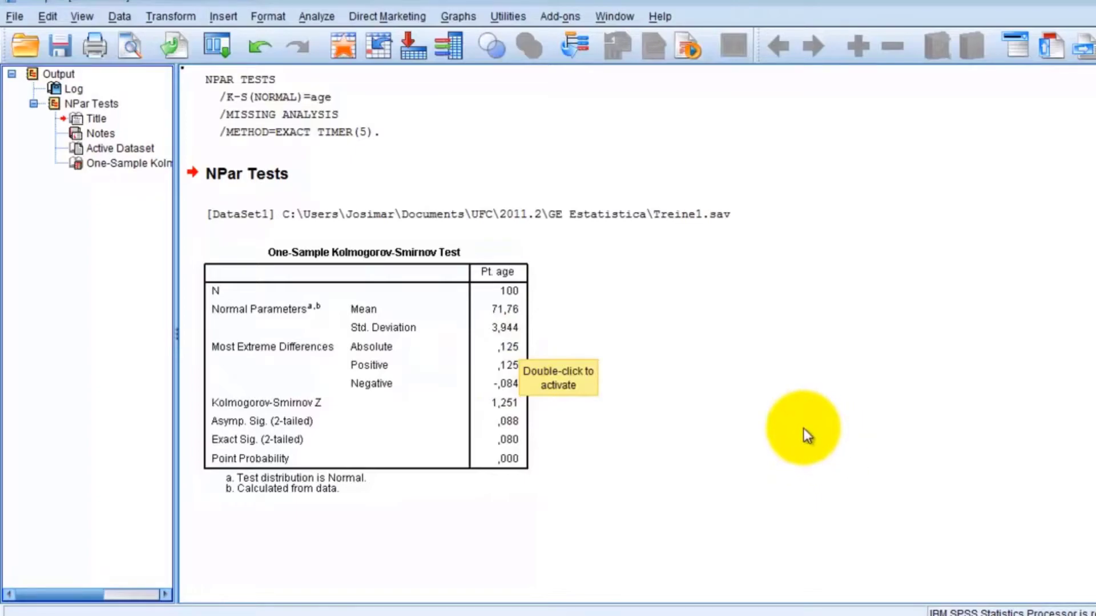
Open the One-Sample Kolmogorov-Smirnov Test output table for editing in a separate window
{"action": "left_click", "coordinate": [497, 409]}
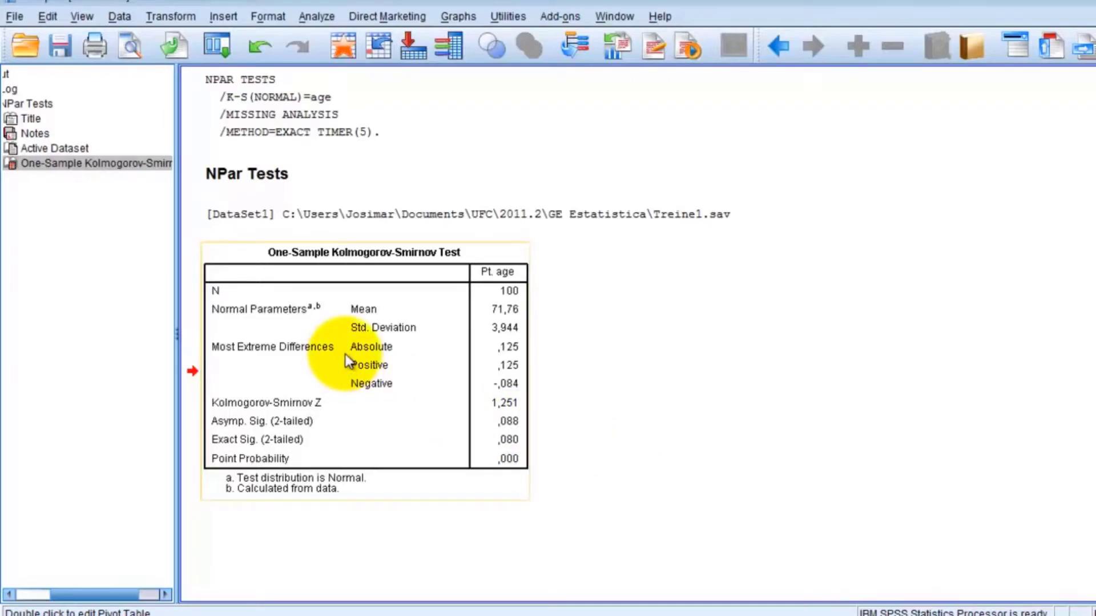
{"action": "left_click", "coordinate": [653, 310]}
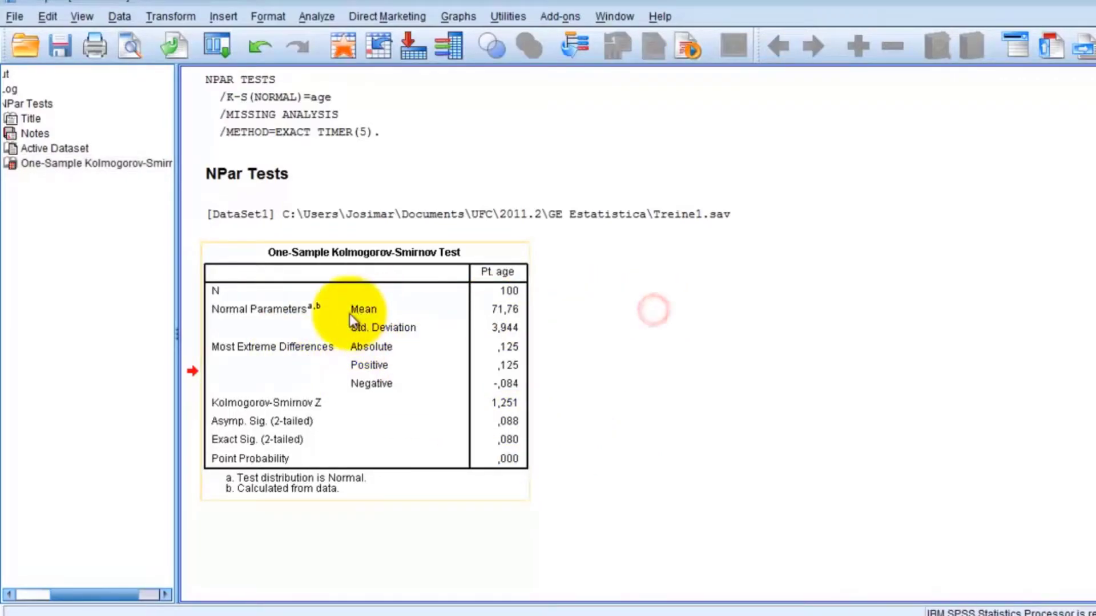
{"action": "left_click", "coordinate": [349, 313]}
{"action": "right_click", "coordinate": [353, 343]}
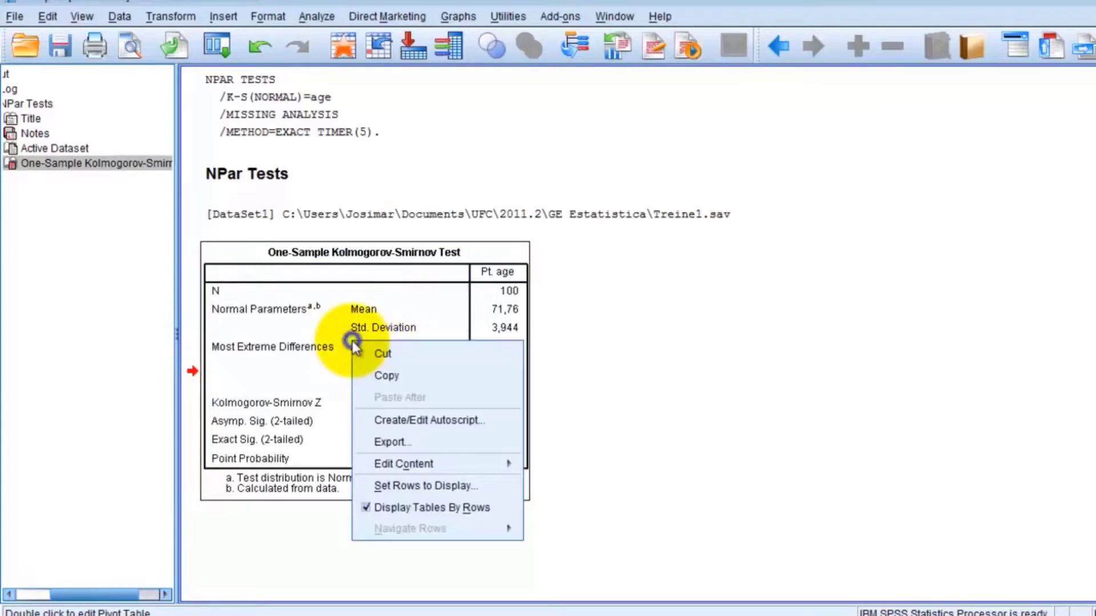
{"action": "mouse_move", "coordinate": [428, 467]}
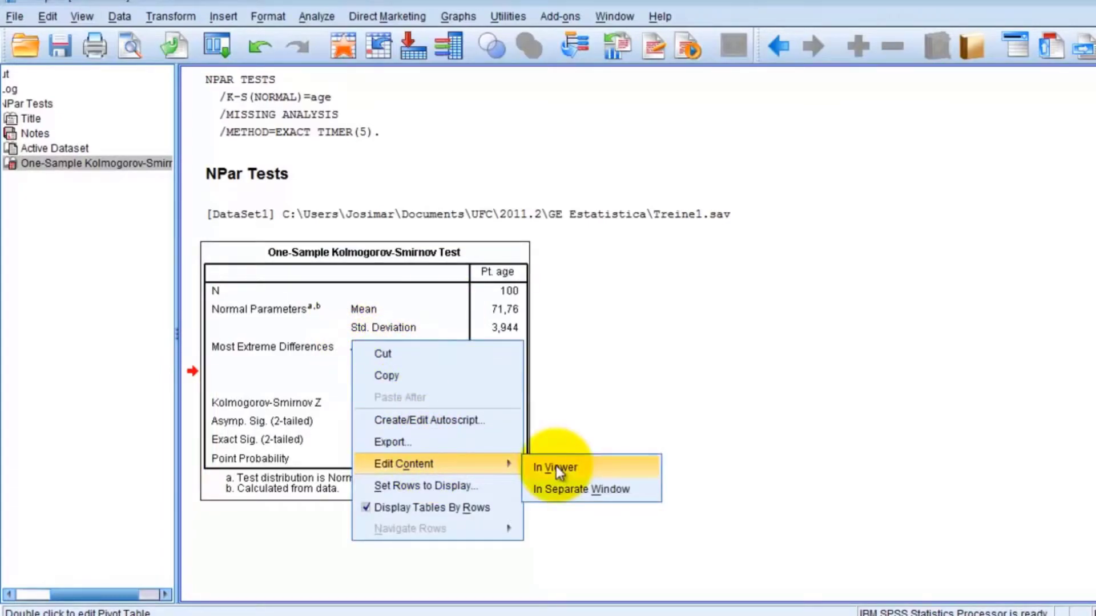
{"action": "left_click", "coordinate": [559, 491]}
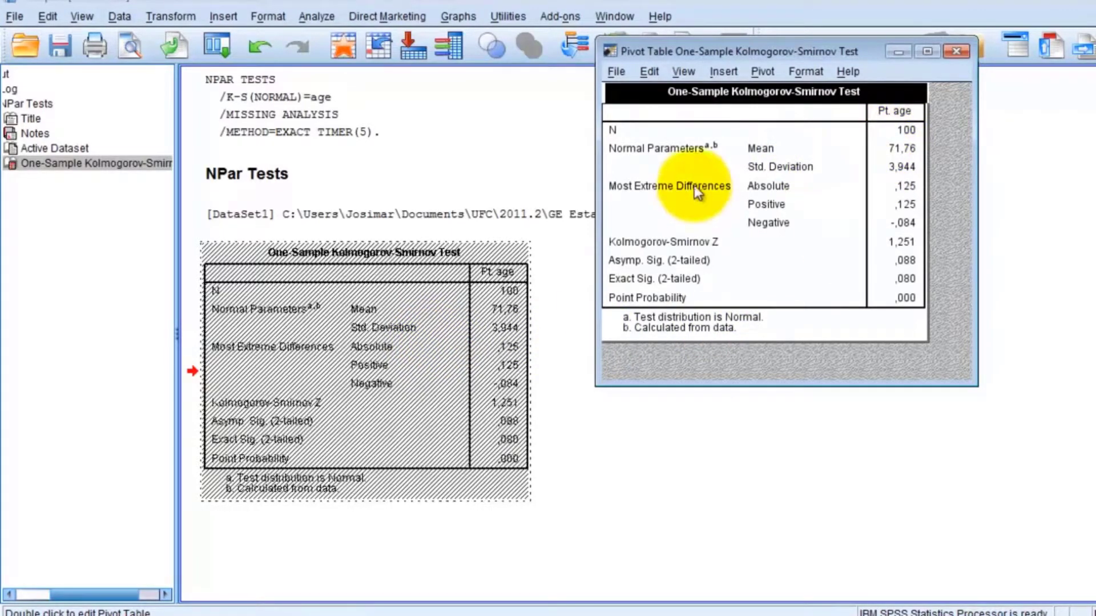
Show the table's pivoting trays and try moving Variables into the rows and back to the columns
{"action": "left_click", "coordinate": [664, 154]}
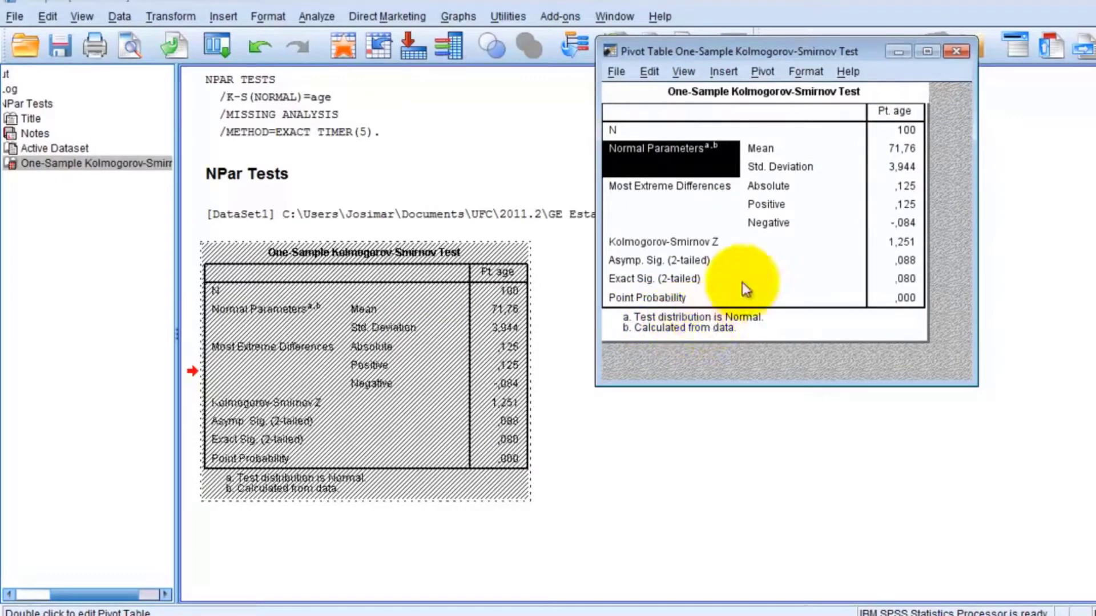
{"action": "left_click", "coordinate": [765, 74]}
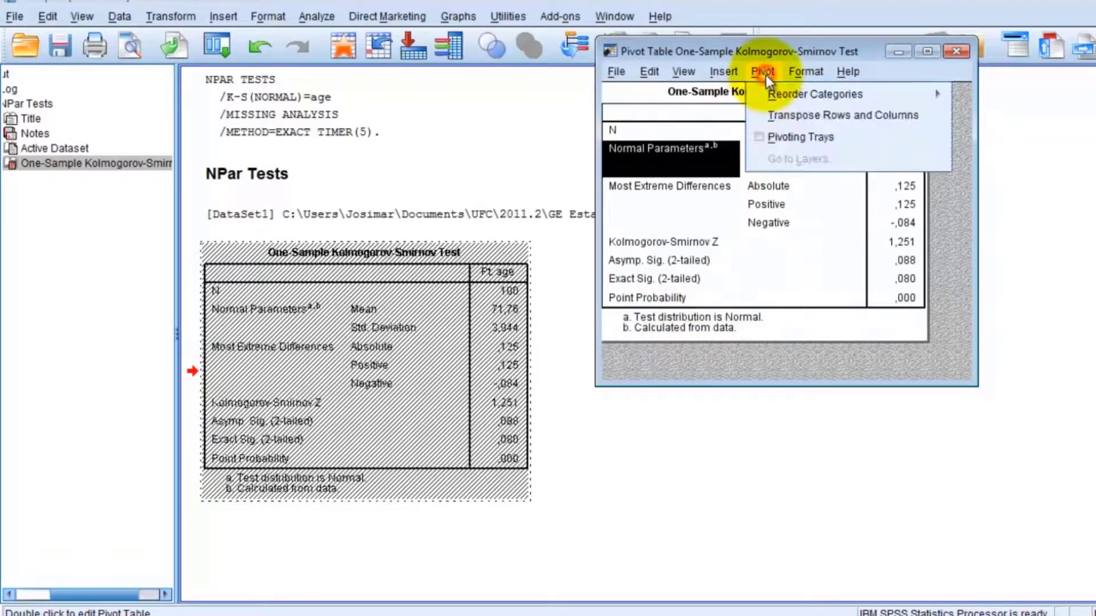
{"action": "left_click", "coordinate": [762, 137]}
{"action": "left_click_drag", "start_coordinate": [762, 137], "coordinate": [850, 324]}
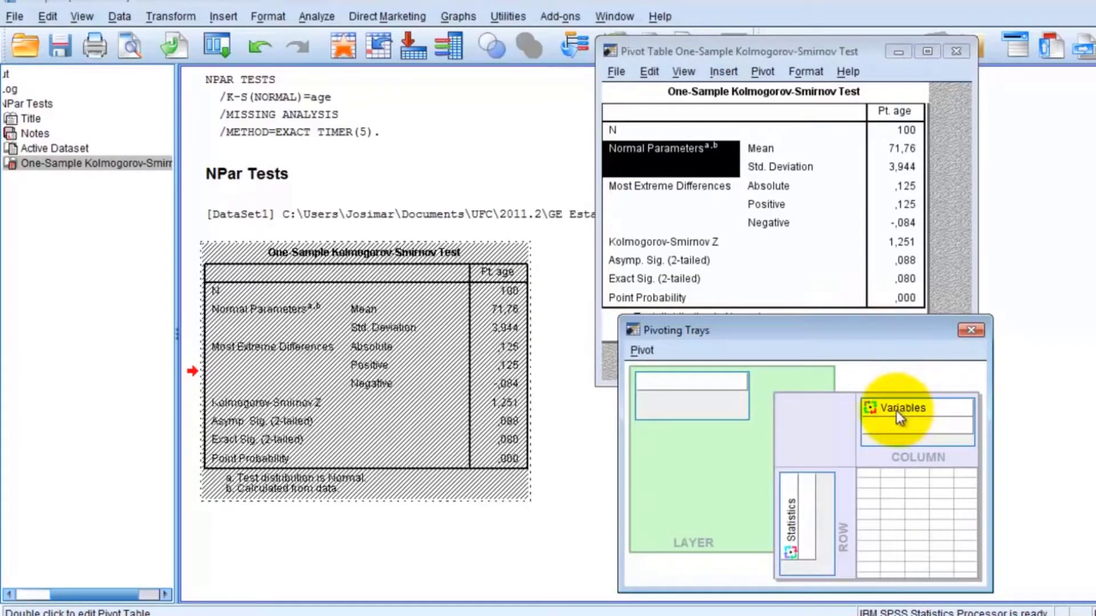
{"action": "left_click_drag", "start_coordinate": [870, 410], "coordinate": [810, 534]}
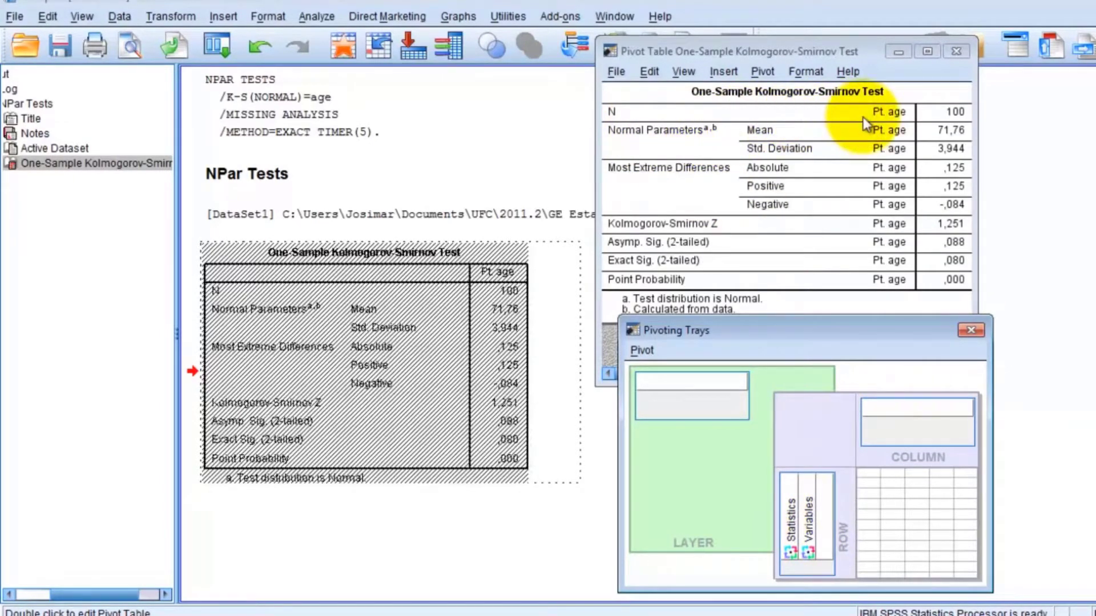
{"action": "left_click_drag", "start_coordinate": [810, 537], "coordinate": [889, 415]}
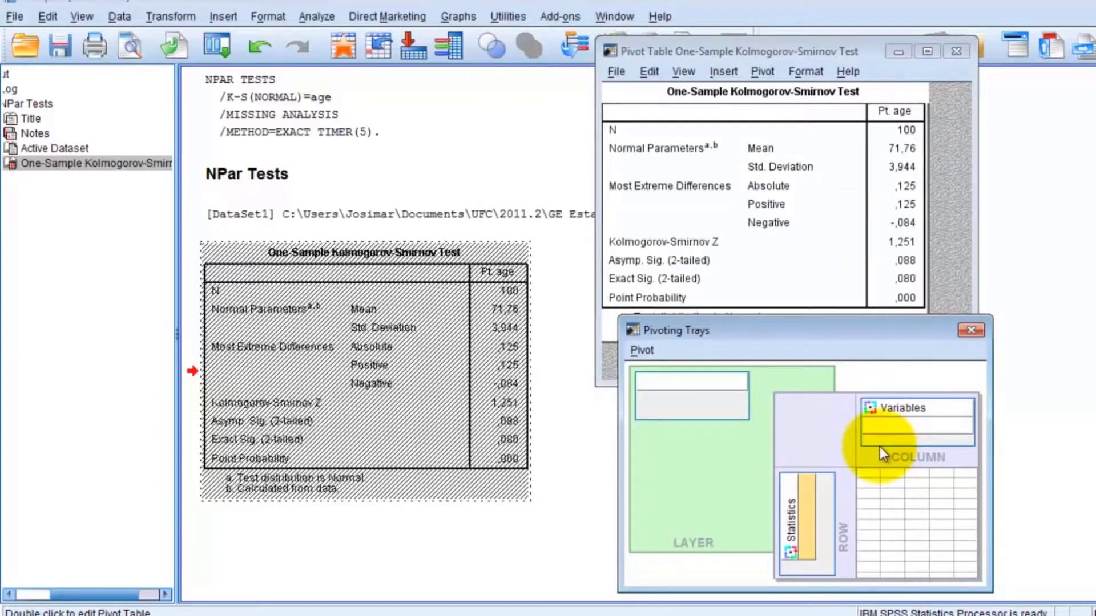
Swap the table's dimensions so Statistics is in the columns and Variables in the rows, and widen the table window to fit
{"action": "mouse_move", "coordinate": [876, 409]}
{"action": "left_mouse_down"}
{"action": "mouse_move", "coordinate": [902, 463]}
{"action": "mouse_move", "coordinate": [785, 530]}
{"action": "mouse_move", "coordinate": [873, 400]}
{"action": "mouse_move", "coordinate": [895, 411]}
{"action": "left_mouse_up"}
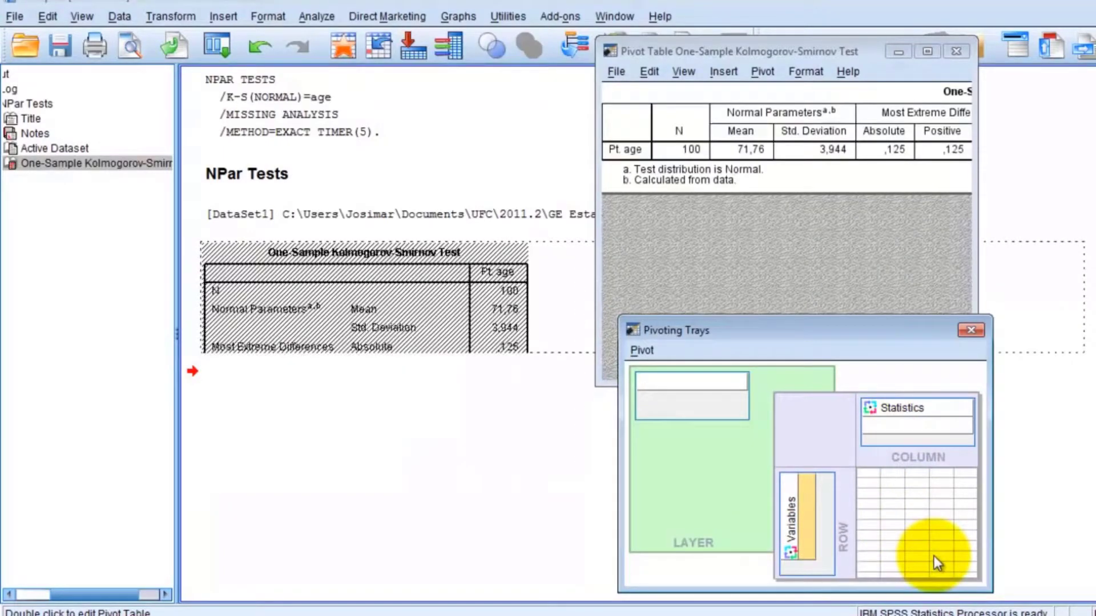
{"action": "left_click_drag", "start_coordinate": [972, 213], "coordinate": [1057, 210]}
{"action": "left_click_drag", "start_coordinate": [656, 45], "coordinate": [407, 44]}
{"action": "left_click_drag", "start_coordinate": [345, 143], "coordinate": [194, 142]}
{"action": "left_click_drag", "start_coordinate": [949, 164], "coordinate": [1091, 169]}
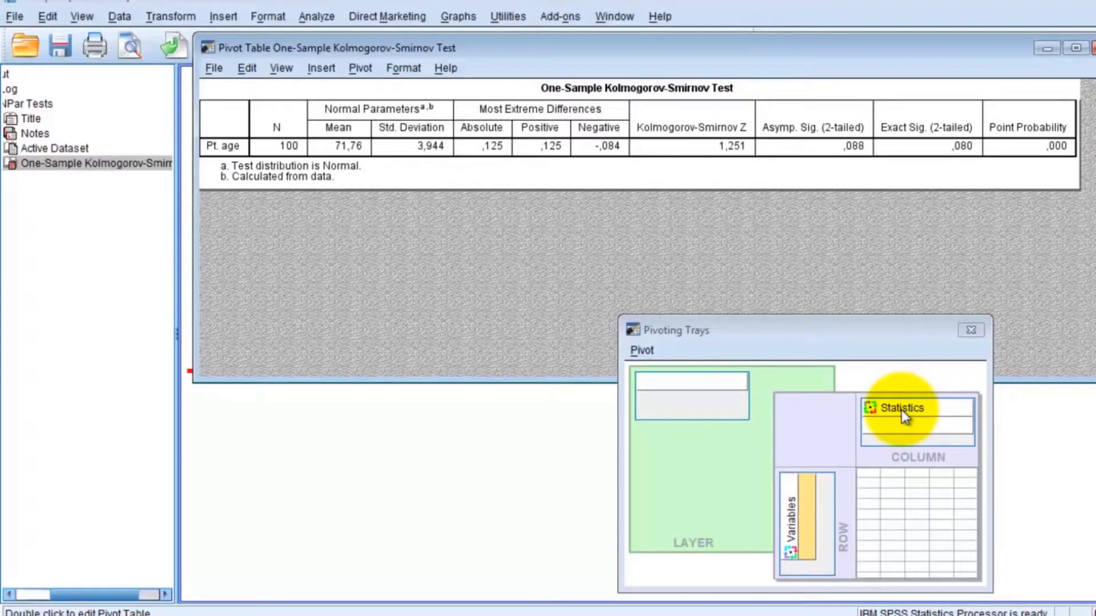
Move Statistics to the layer dimension and display the Most Extreme Differences Absolute layer
{"action": "left_click_drag", "start_coordinate": [901, 410], "coordinate": [876, 412]}
{"action": "left_click_drag", "start_coordinate": [705, 402], "coordinate": [670, 399]}
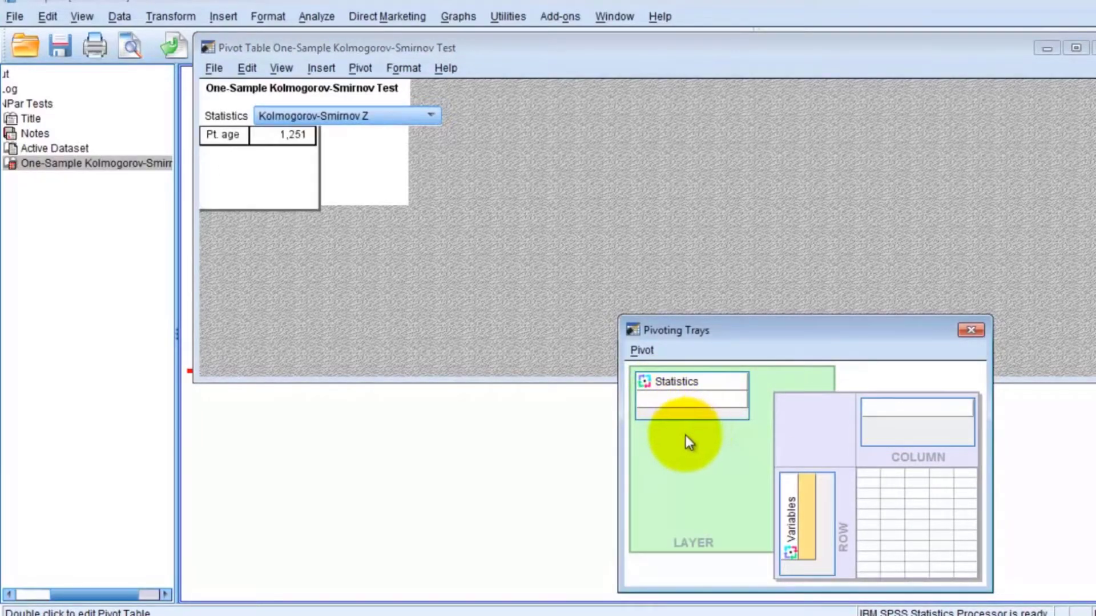
{"action": "left_click", "coordinate": [430, 116]}
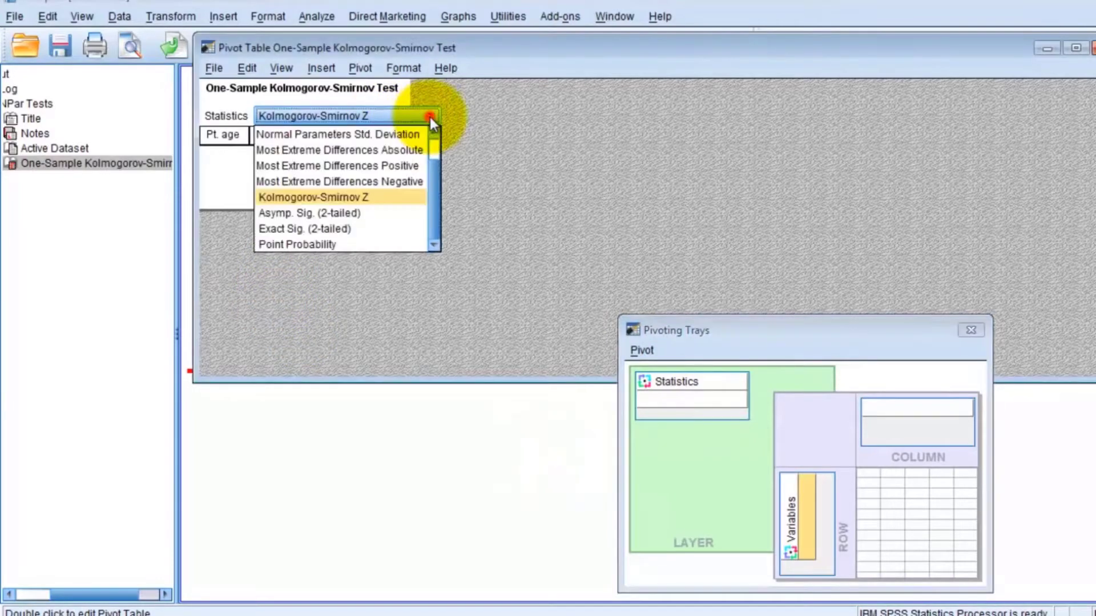
{"action": "left_click", "coordinate": [376, 155]}
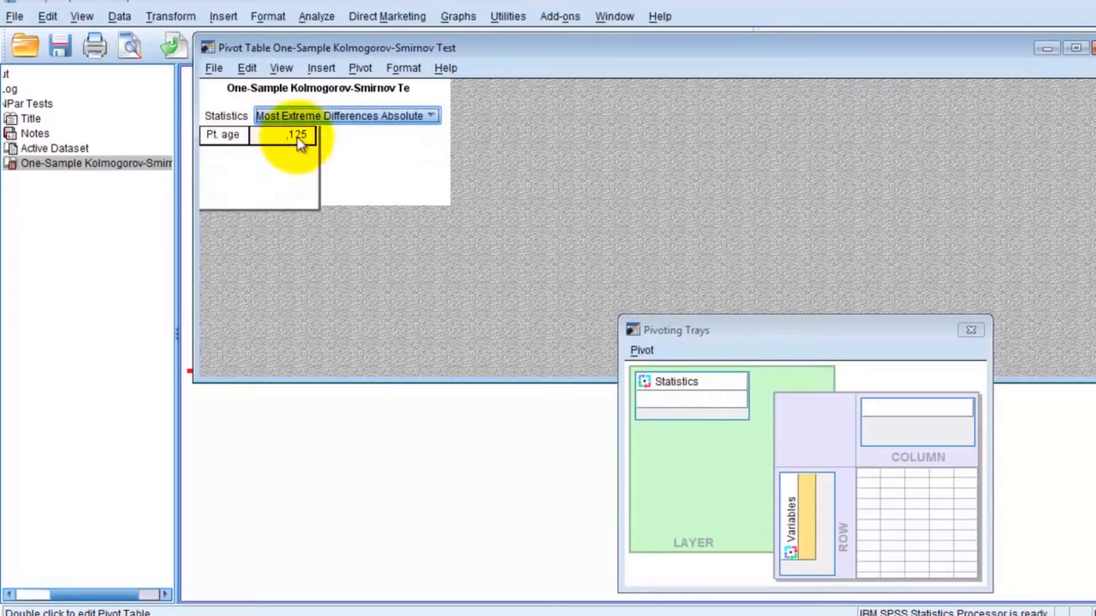
{"action": "left_click", "coordinate": [396, 120]}
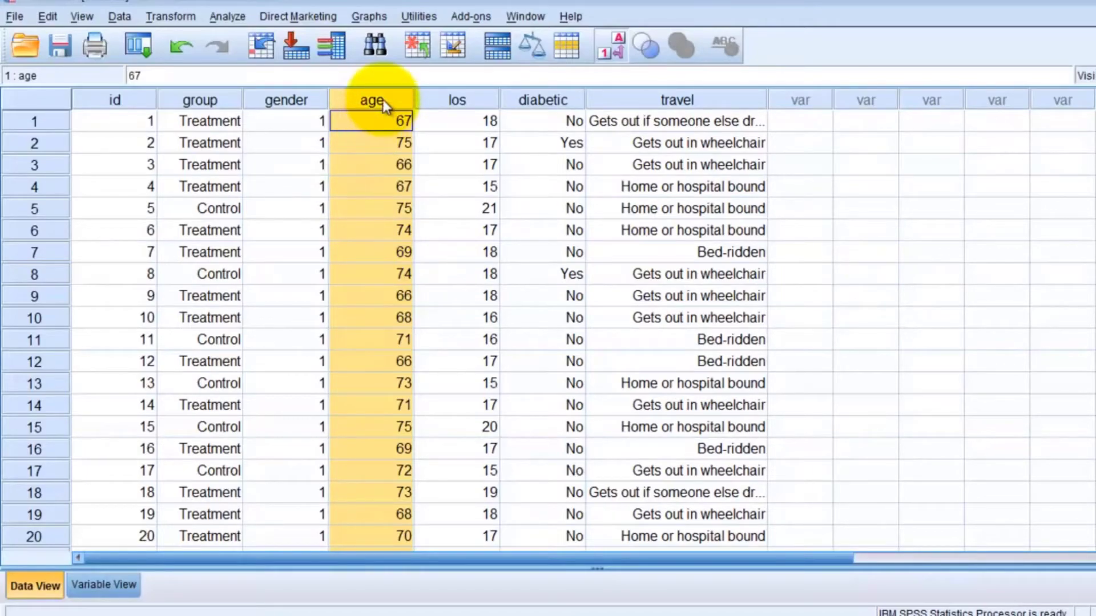
Start an Explore analysis from the data sheet, clear its previous settings and add Pt. age to the dependent variables
{"action": "left_click", "coordinate": [201, 102]}
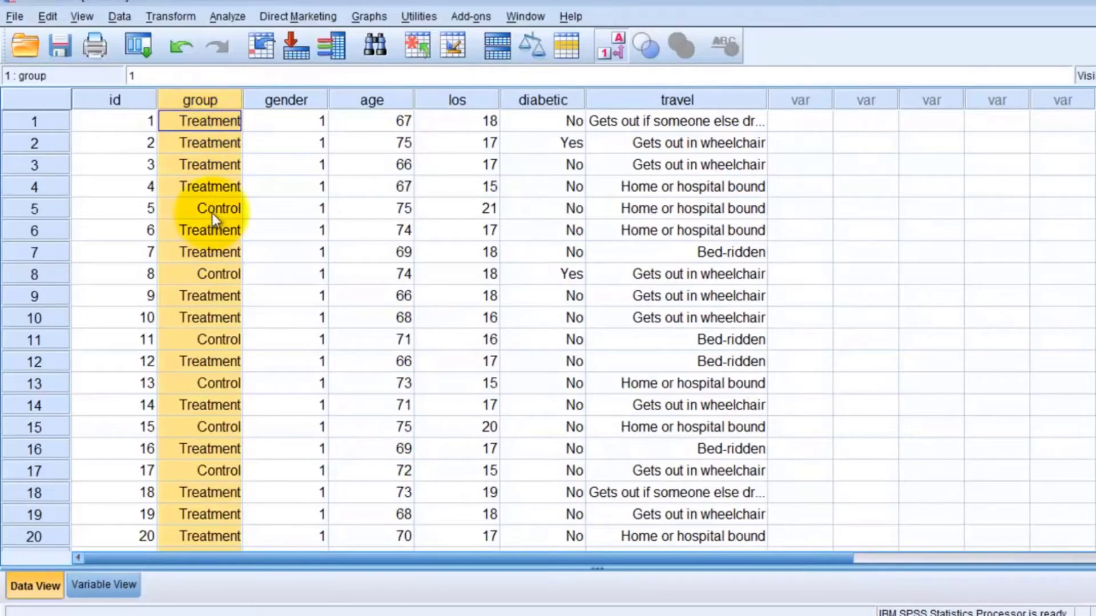
{"action": "left_click", "coordinate": [228, 17]}
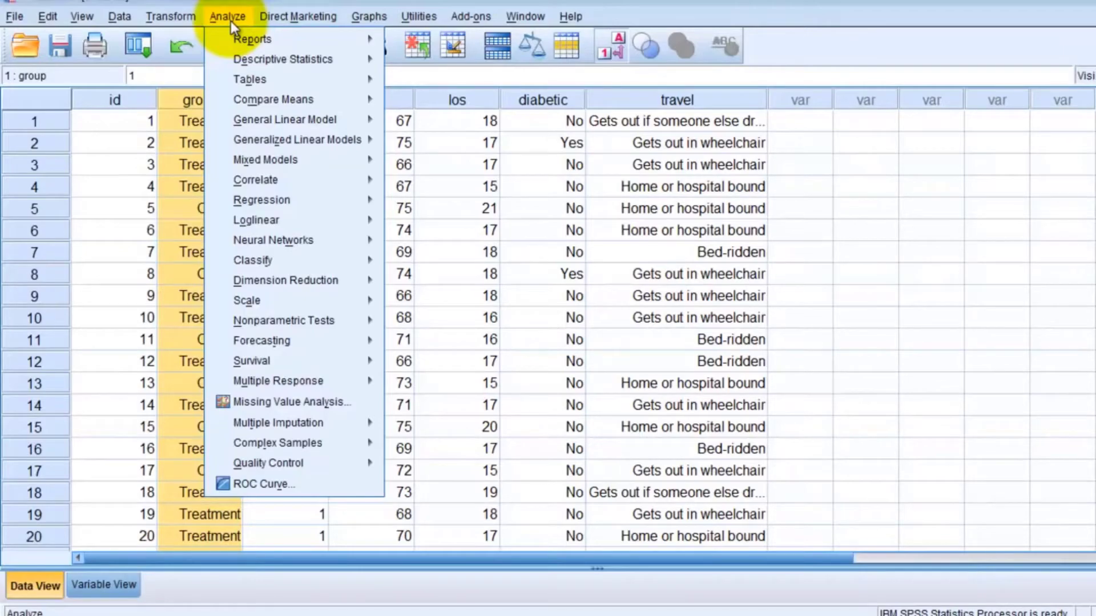
{"action": "mouse_move", "coordinate": [241, 67]}
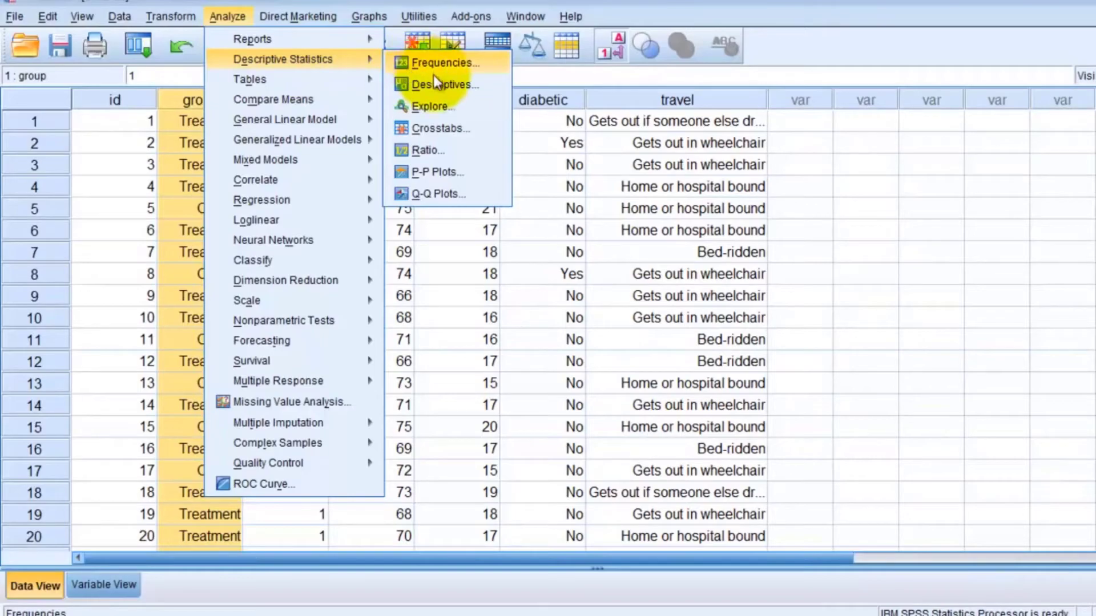
{"action": "left_click", "coordinate": [437, 108]}
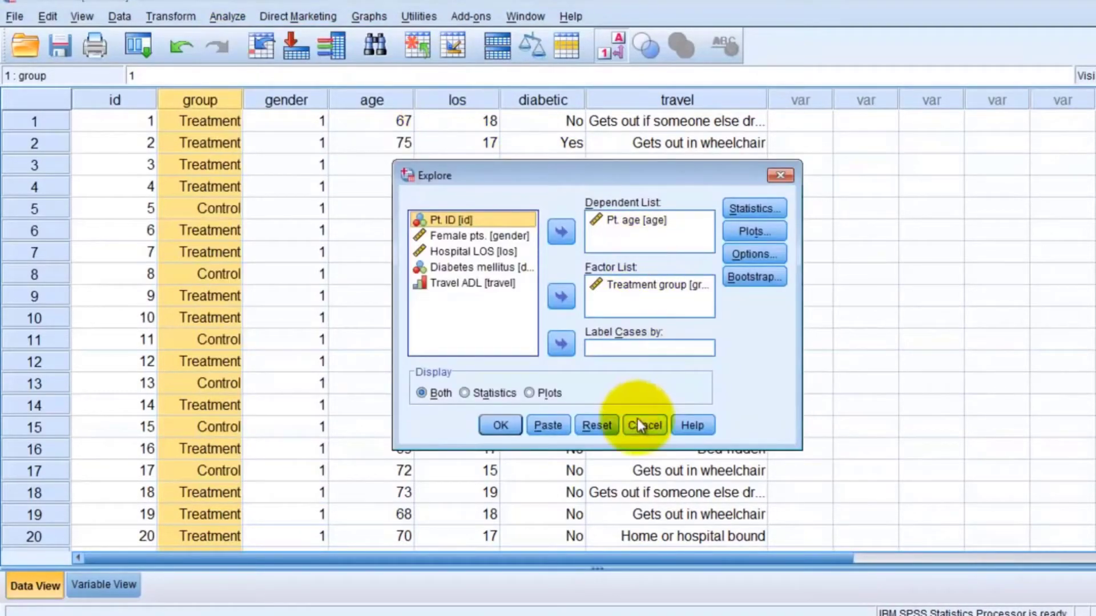
{"action": "left_click", "coordinate": [604, 427]}
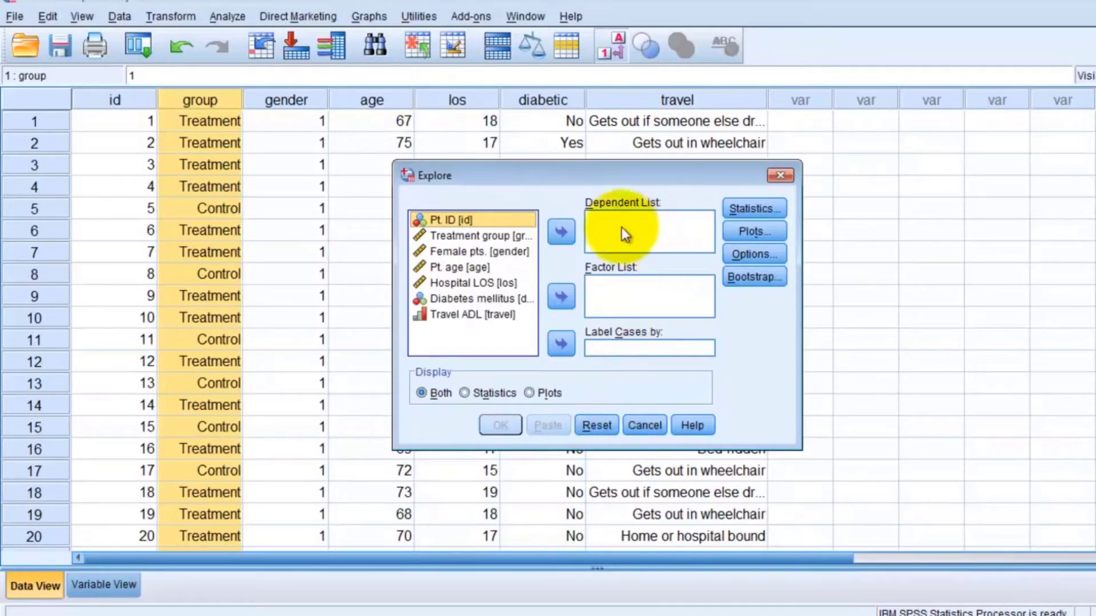
{"action": "left_click", "coordinate": [457, 269]}
{"action": "left_click_drag", "start_coordinate": [460, 268], "coordinate": [606, 230]}
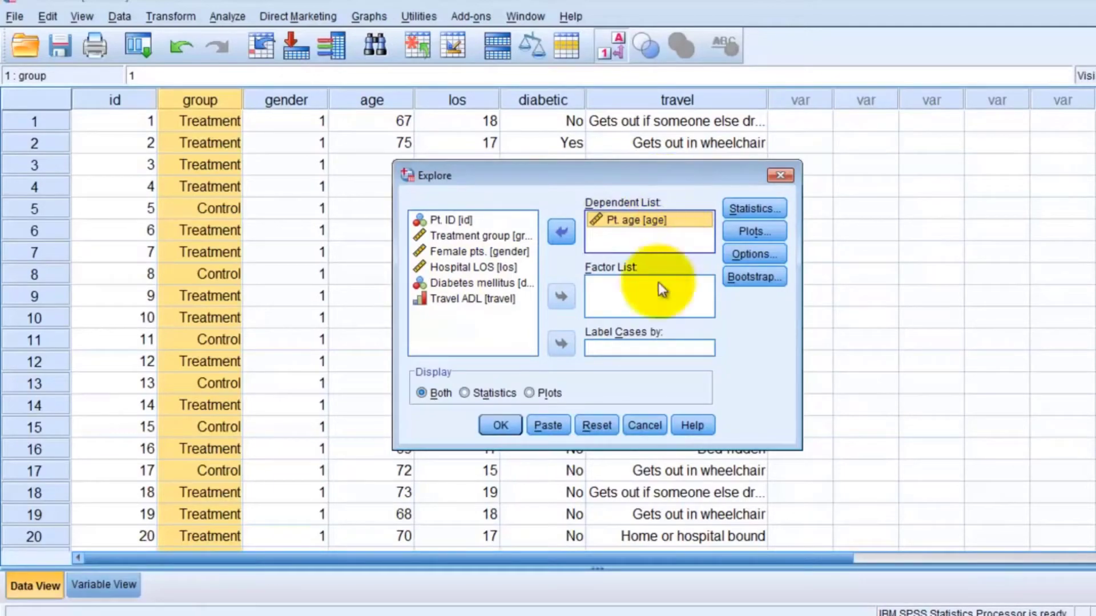
Add Treatment group as the factor of the Explore analysis and check its statistics options
{"action": "left_click", "coordinate": [479, 235]}
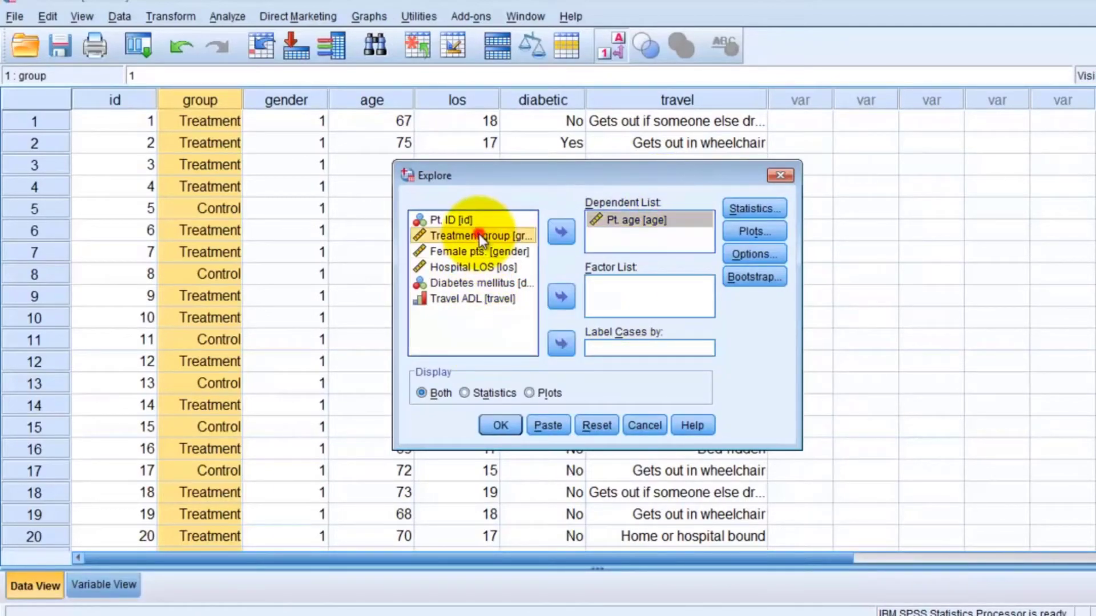
{"action": "left_click", "coordinate": [560, 297]}
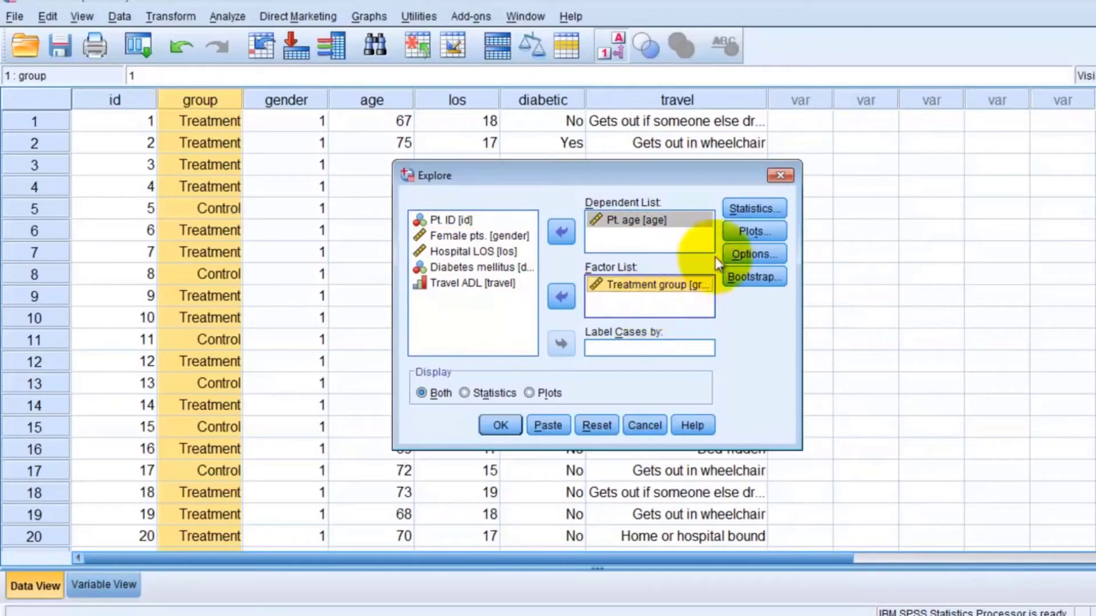
{"action": "left_click", "coordinate": [754, 208]}
{"action": "left_click", "coordinate": [540, 371]}
Set the Explore plots to include normality plots with tests and leave out the stem-and-leaf plot
{"action": "left_click", "coordinate": [755, 231]}
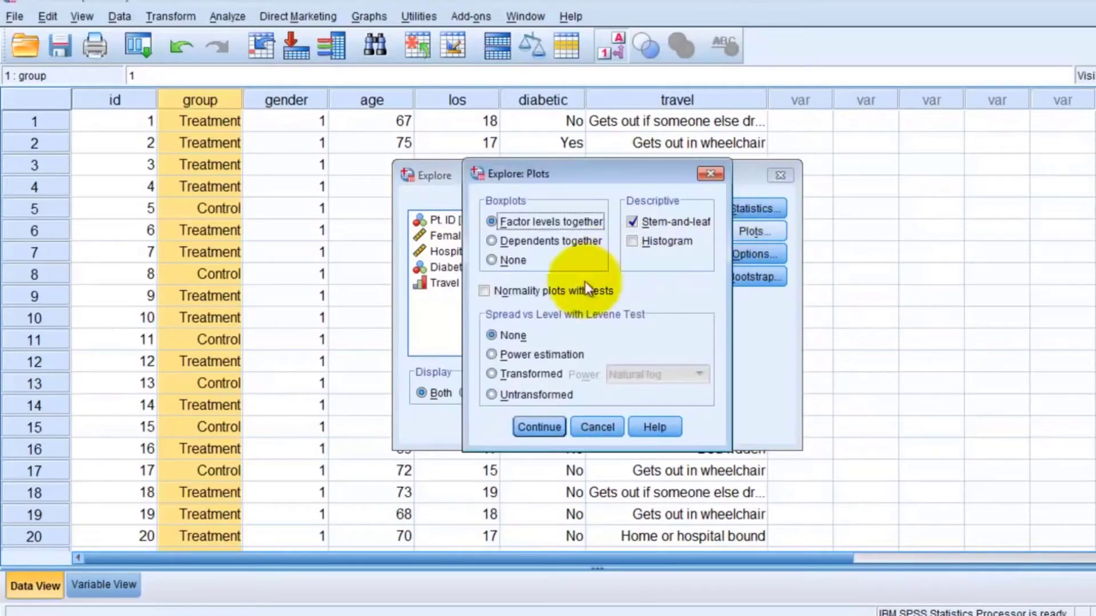
{"action": "left_click", "coordinate": [483, 292]}
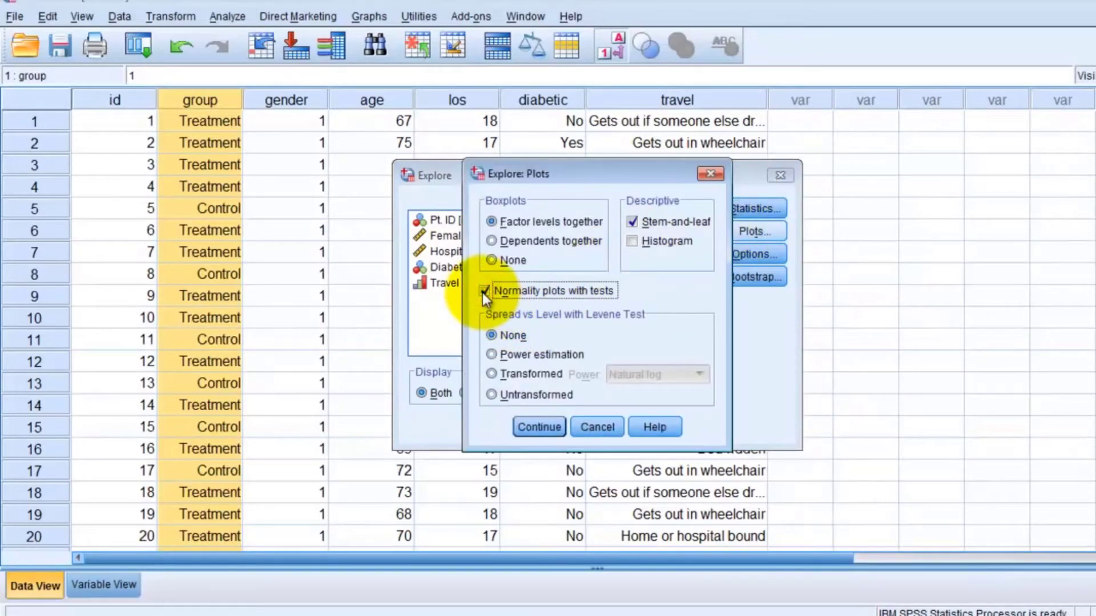
{"action": "left_click", "coordinate": [633, 223]}
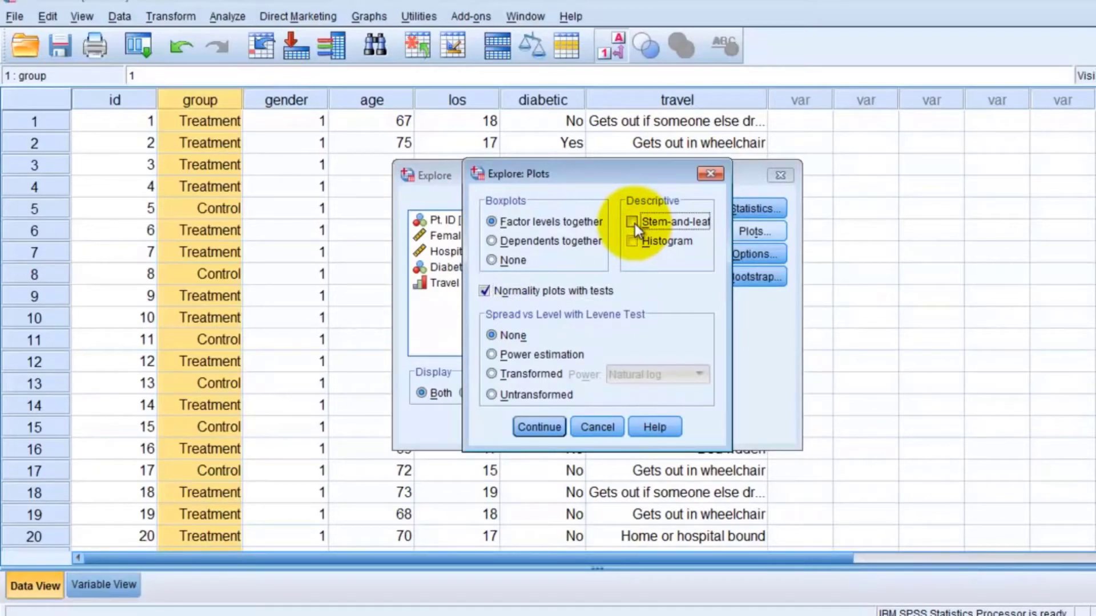
{"action": "left_click", "coordinate": [539, 427]}
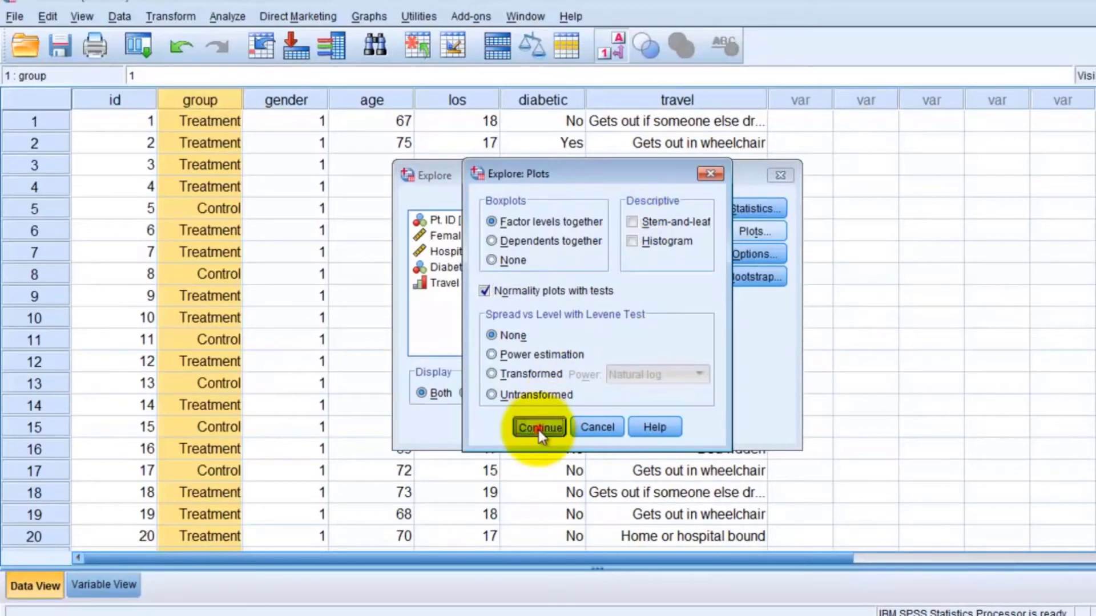